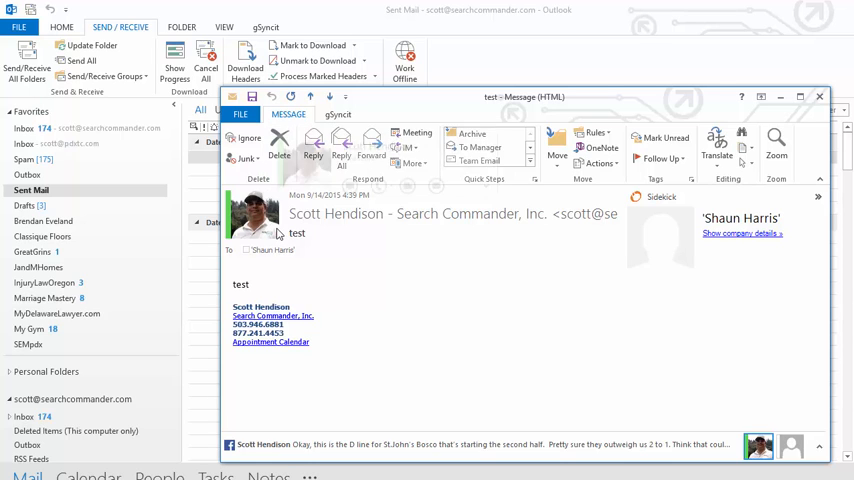
Close the open test message with Escape
key(Escape)
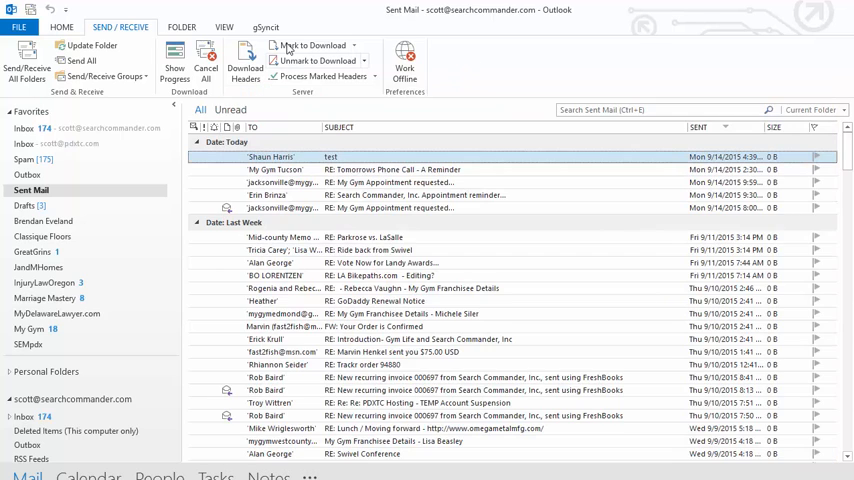
Reach the social network account settings from the People Pane on the View ribbon
click(226, 27)
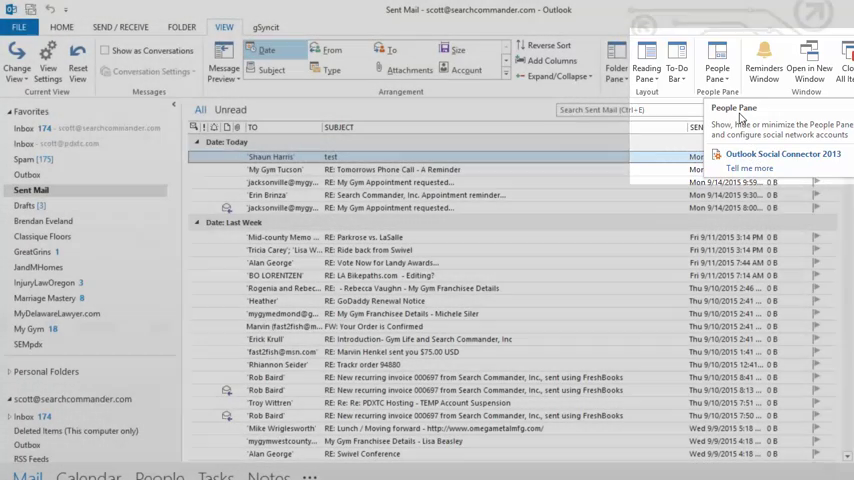
click(722, 70)
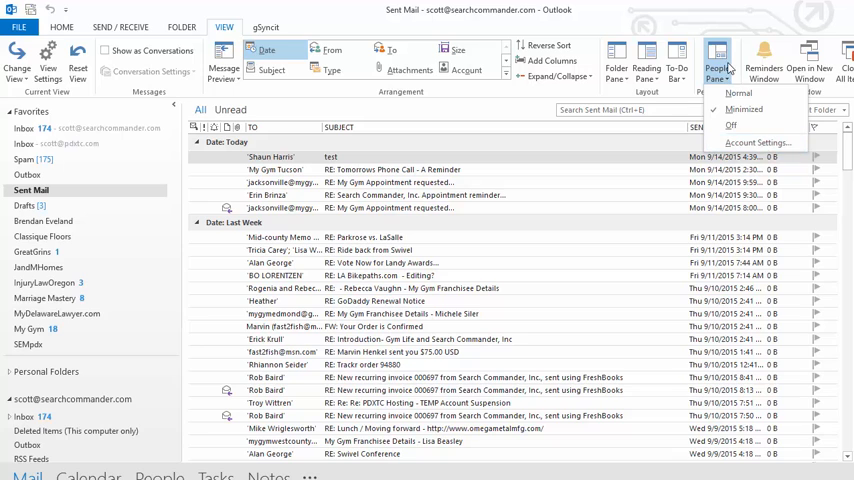
click(719, 62)
click(719, 73)
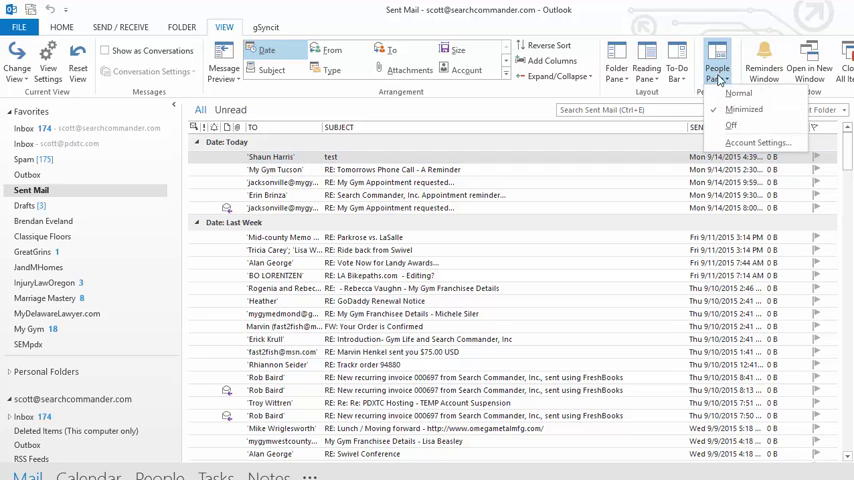
click(740, 141)
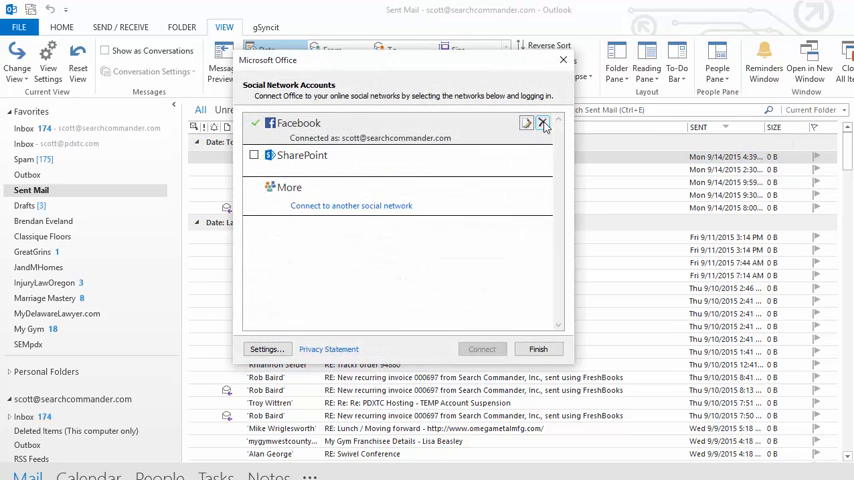
Attempt to remove the Facebook connection and answer the confirmation prompt
click(543, 123)
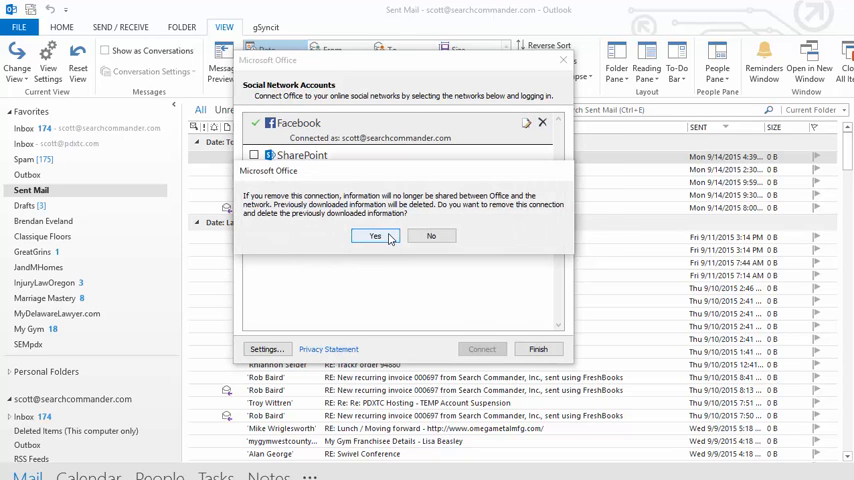
click(432, 236)
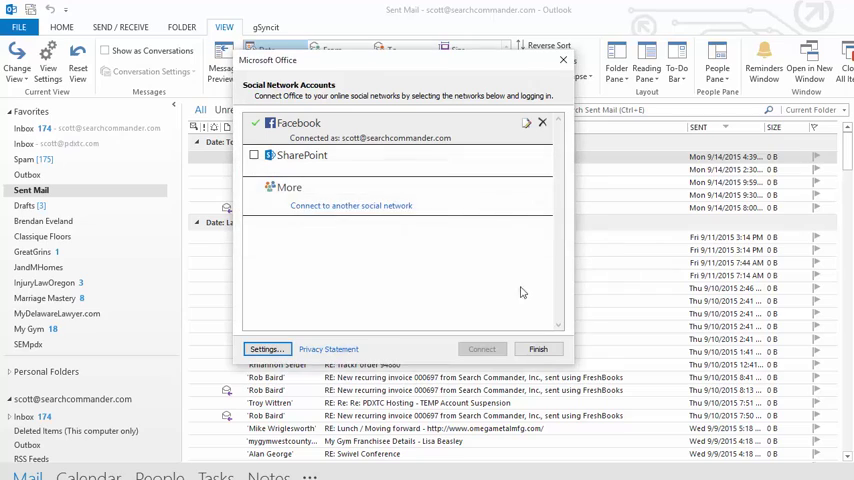
Close the social network accounts and show the Add-ins page of Outlook Options
click(538, 349)
click(18, 27)
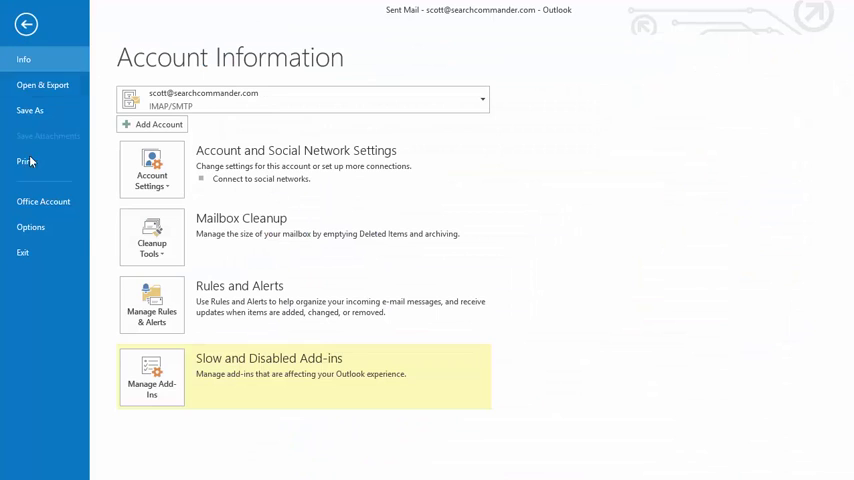
click(31, 228)
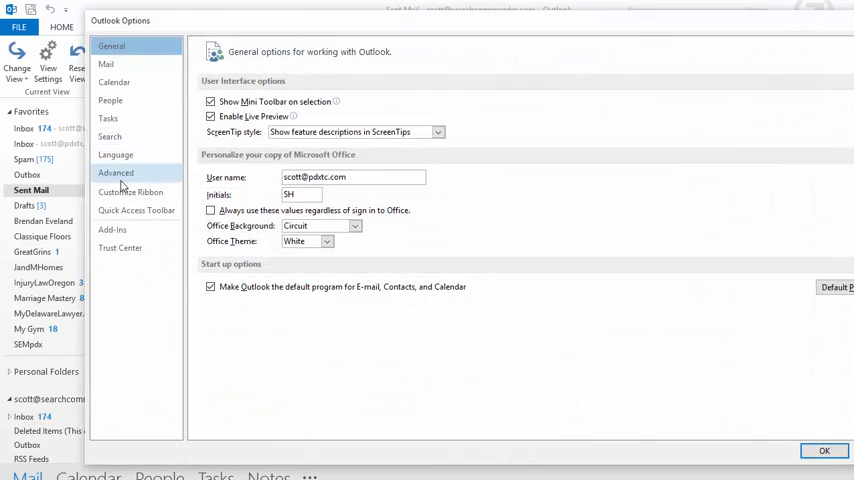
click(112, 229)
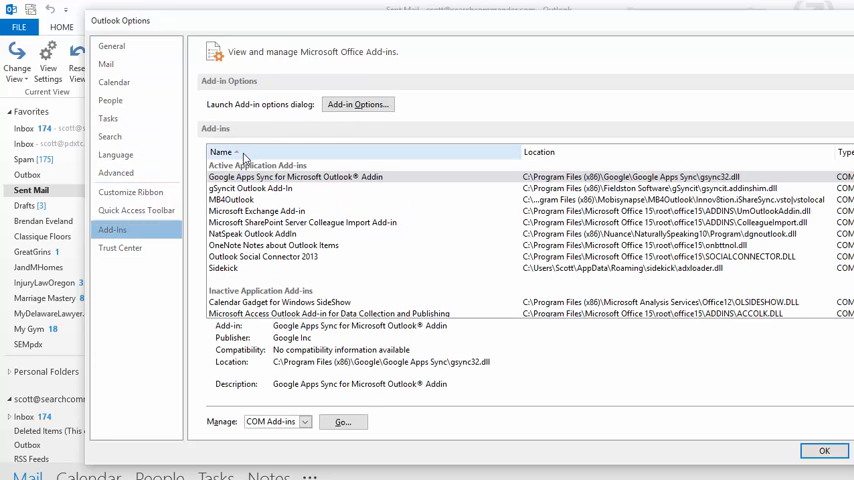
Inspect Outlook Social Connector 2013 in the add-in list and bring up the COM Add-ins manager
click(244, 157)
click(236, 189)
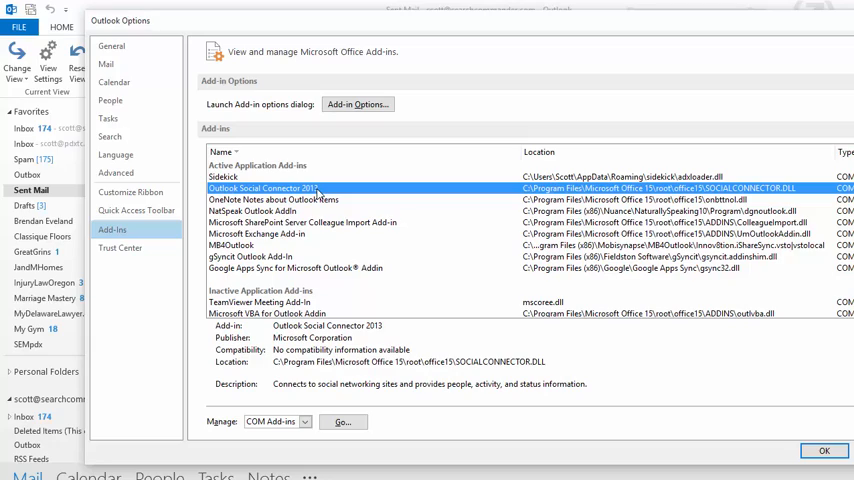
click(222, 152)
click(307, 178)
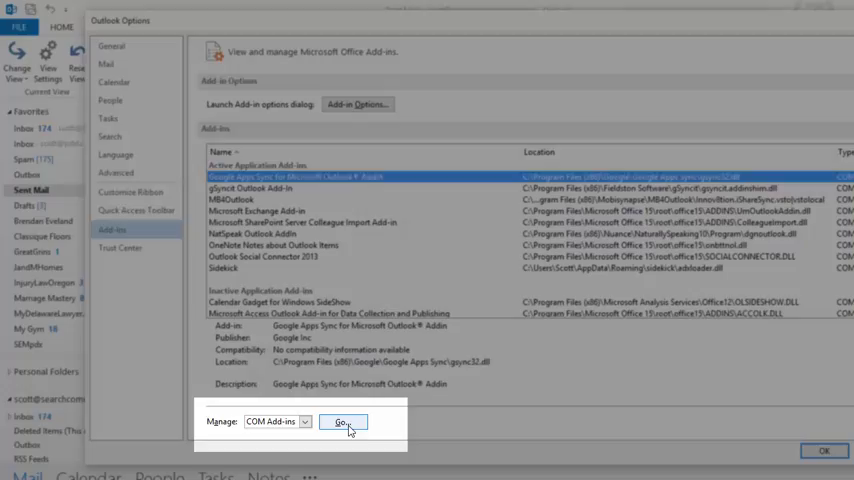
click(343, 422)
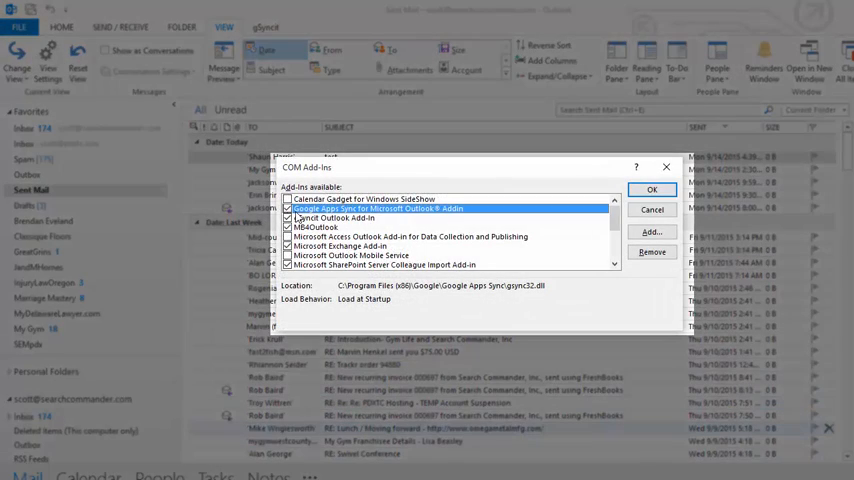
scroll(298, 217, down, 3)
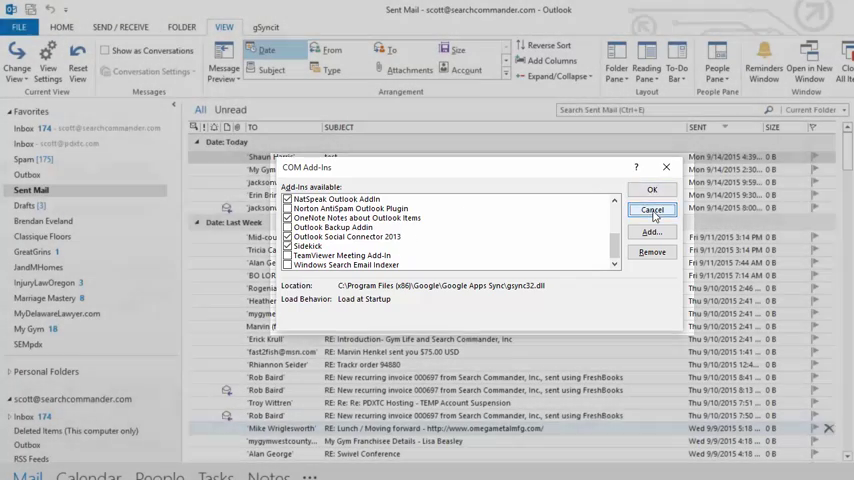
Close the COM Add-ins list and return to the social network account settings
click(652, 189)
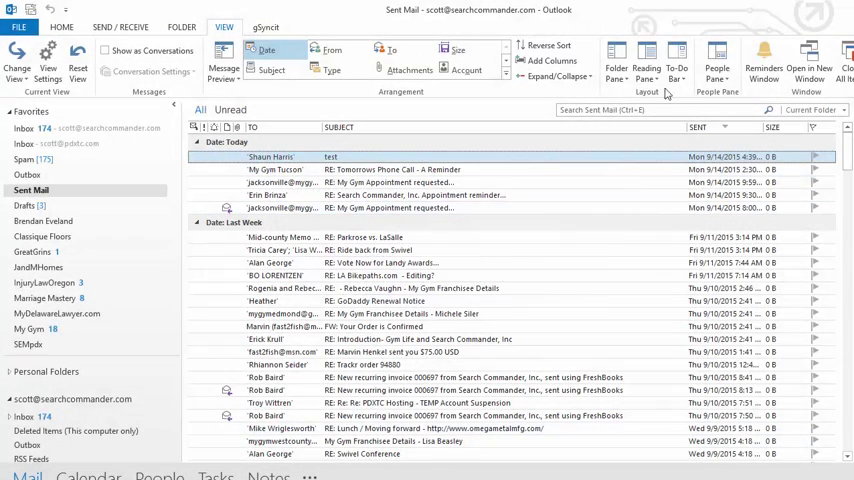
click(729, 76)
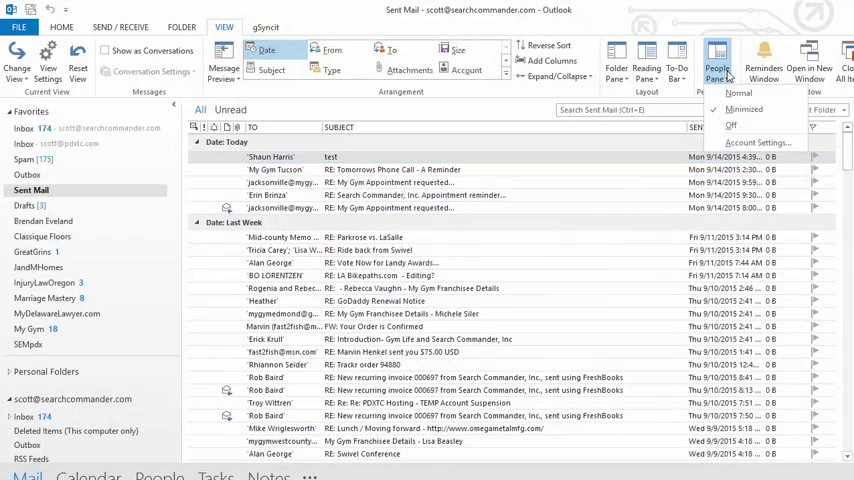
click(745, 143)
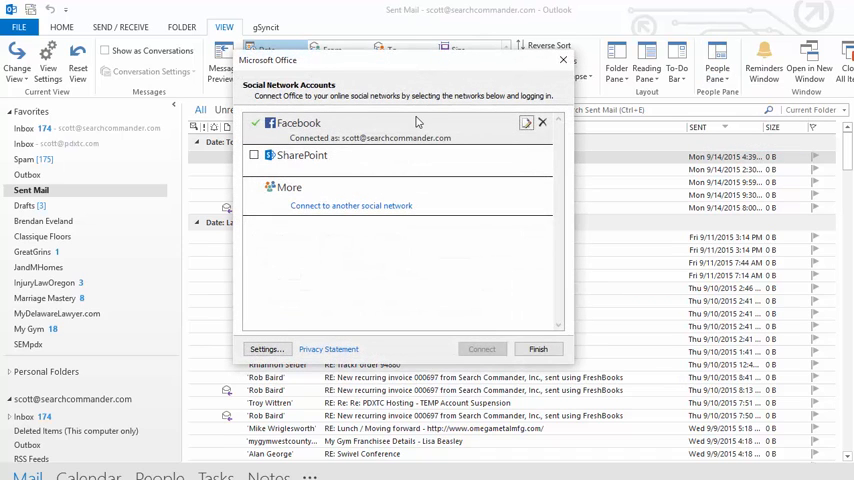
Remove the Facebook connection, confirm with Yes, and finish, leaving only SharePoint
click(542, 122)
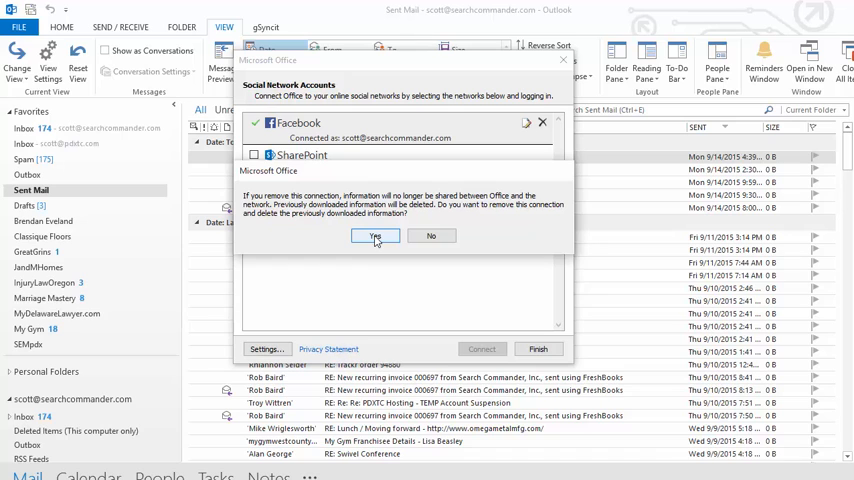
click(375, 236)
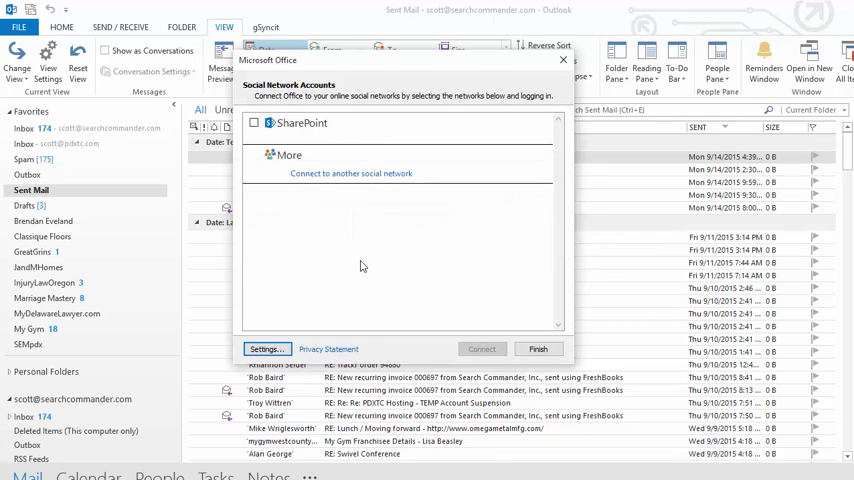
click(535, 349)
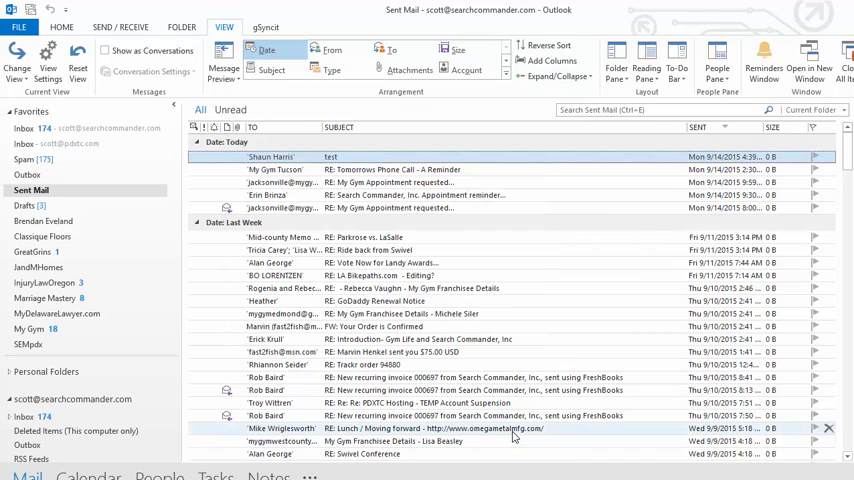